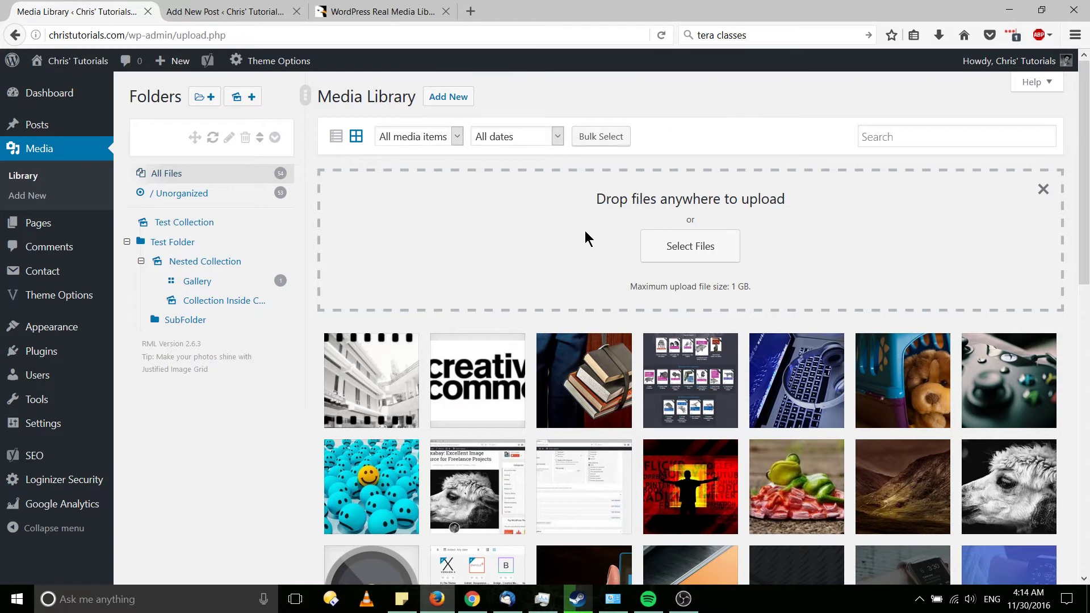
- Bring up an empty name box for a new folder above the Media Library folder tree
{"action": "scroll", "coordinate": [574, 229], "scroll_direction": "down", "scroll_amount": 3}
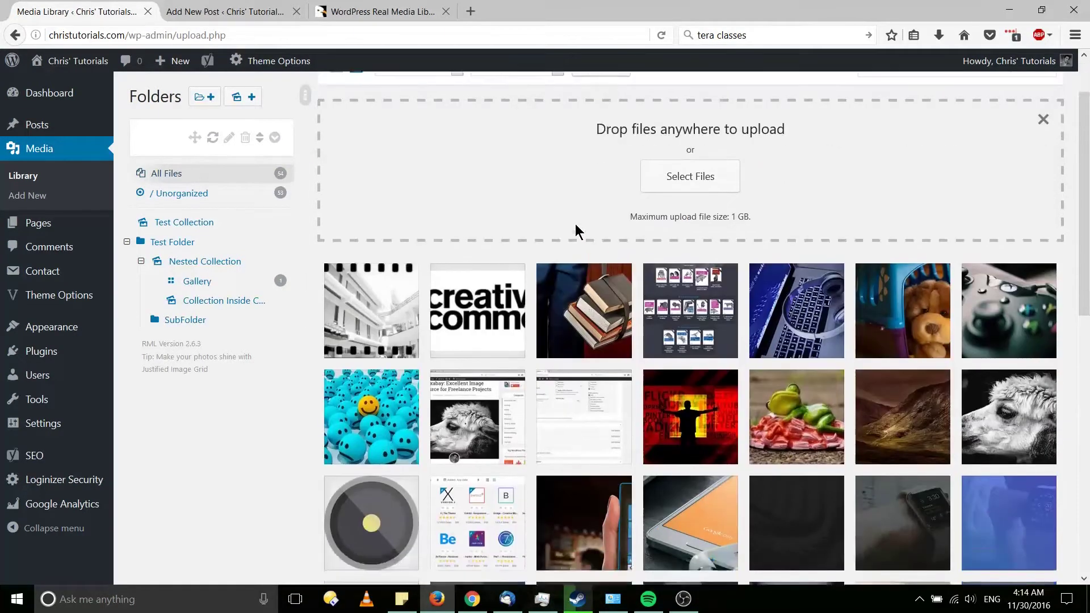
{"action": "scroll", "coordinate": [574, 229], "scroll_direction": "up", "scroll_amount": 3}
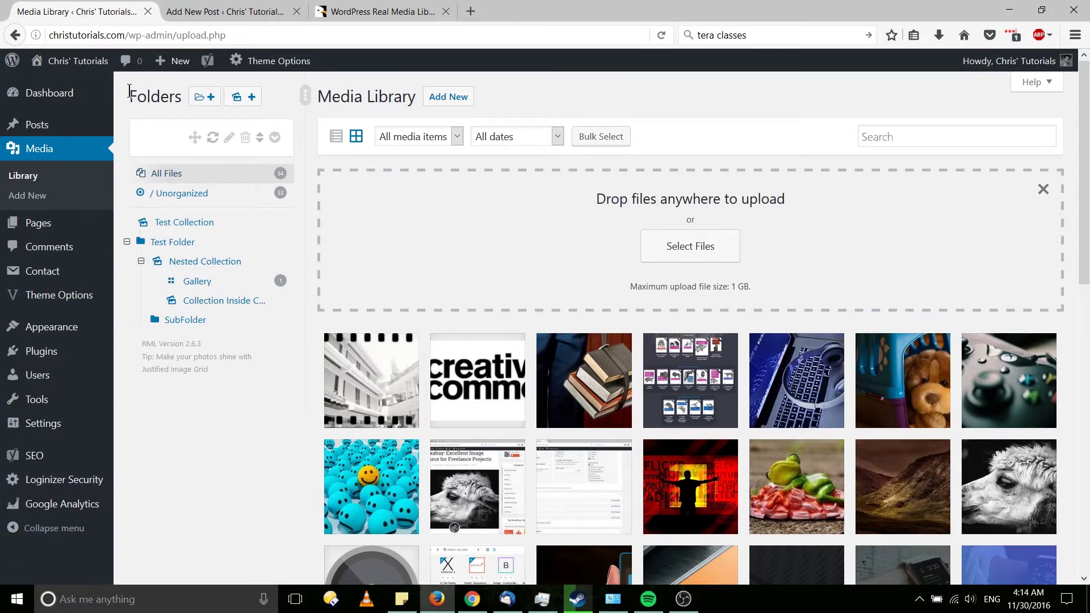
{"action": "left_click_drag", "start_coordinate": [129, 94], "coordinate": [178, 99]}
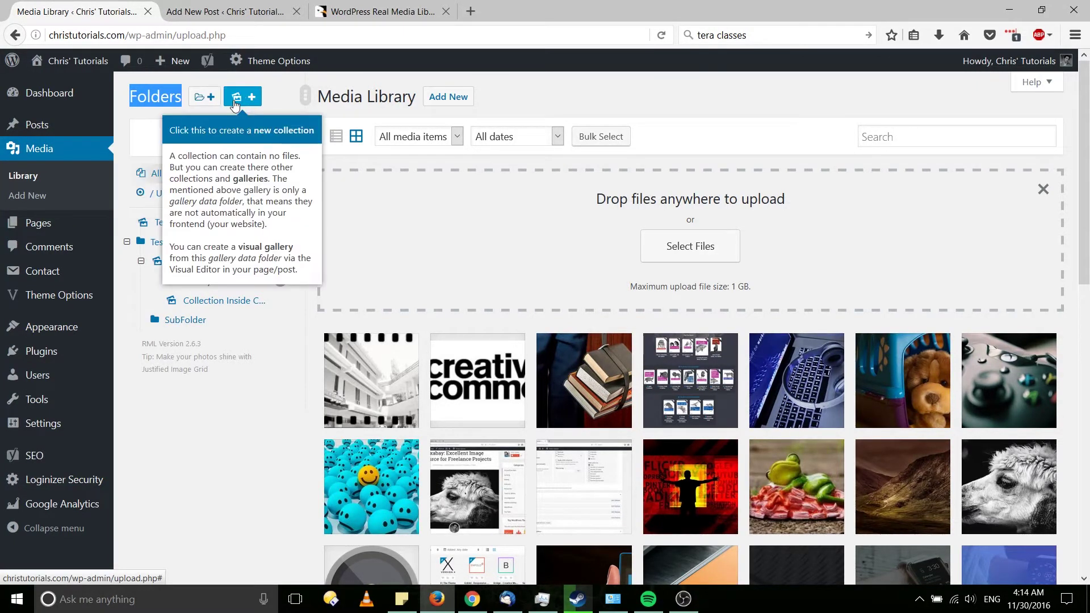
{"action": "left_click", "coordinate": [280, 107]}
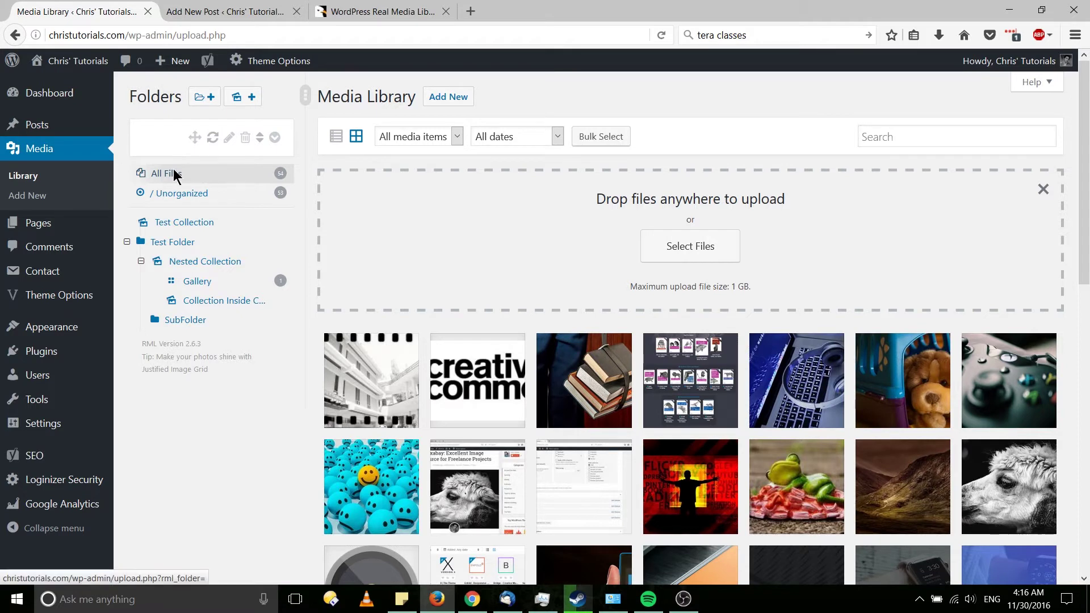
- Create a top-level media folder named 'Front Page Items'
{"action": "left_click", "coordinate": [203, 101]}
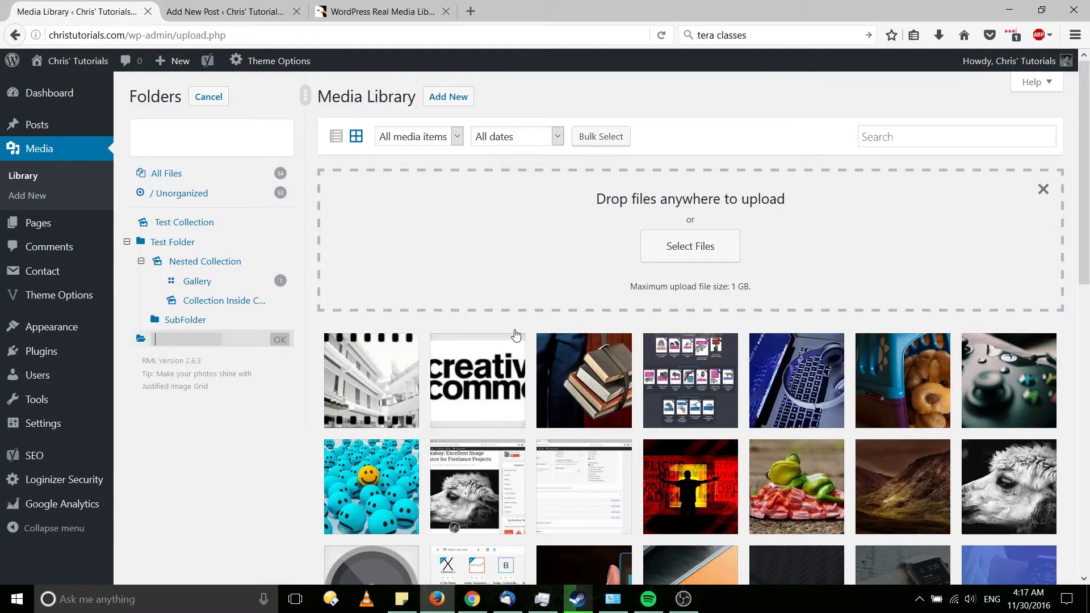
{"action": "type", "text": "Front Page Items"}
{"action": "left_click", "coordinate": [280, 341]}
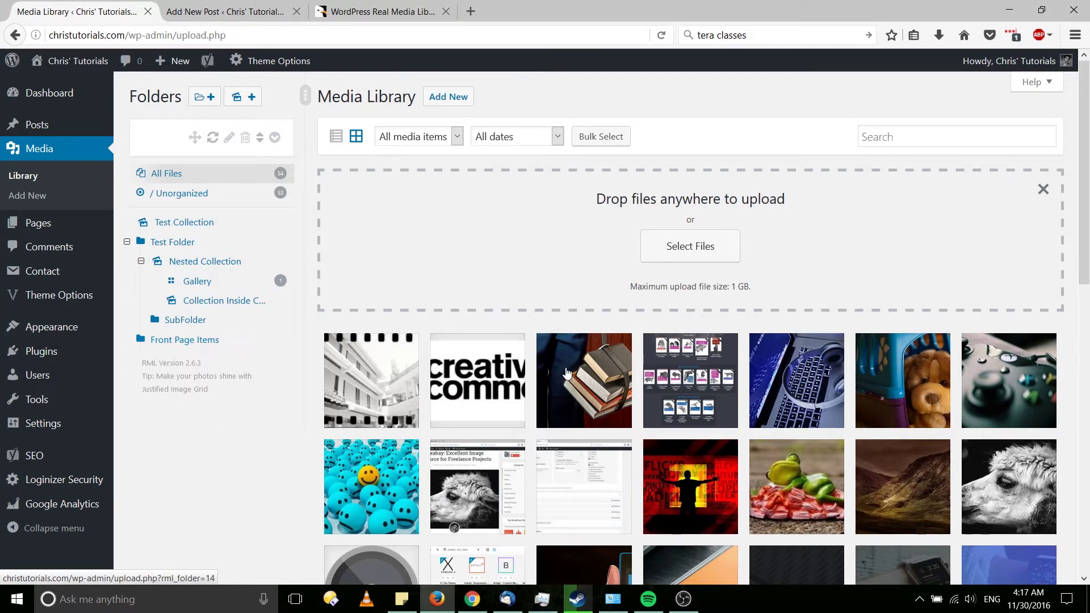
- Drag the books image into Front Page Items and show that folder's contents
{"action": "left_click_drag", "start_coordinate": [576, 382], "coordinate": [237, 348]}
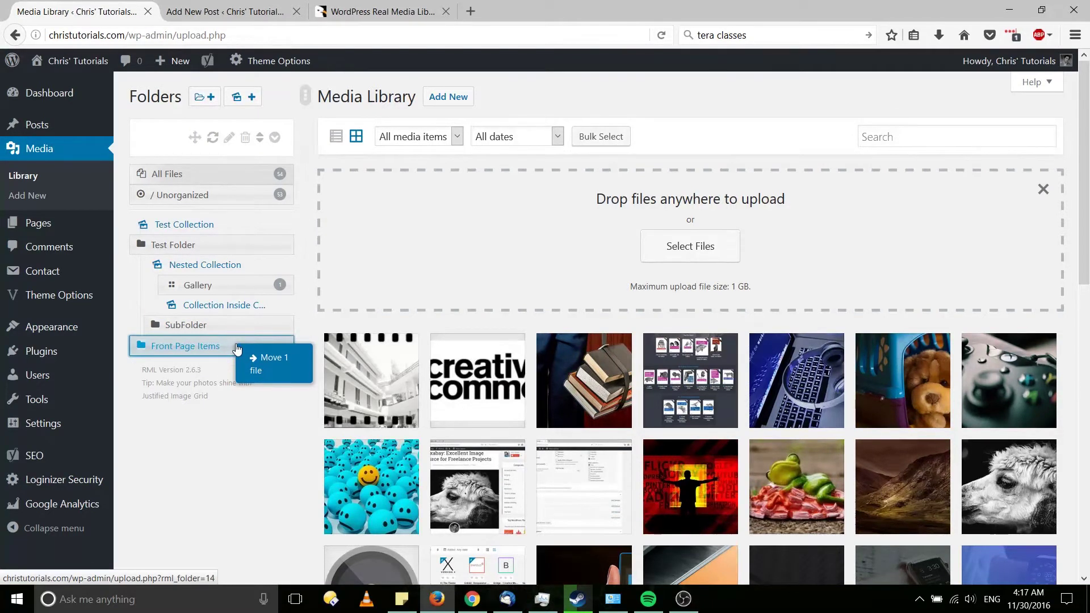
{"action": "left_click_drag", "start_coordinate": [237, 348], "coordinate": [237, 349]}
{"action": "left_click_drag", "start_coordinate": [237, 348], "coordinate": [236, 348]}
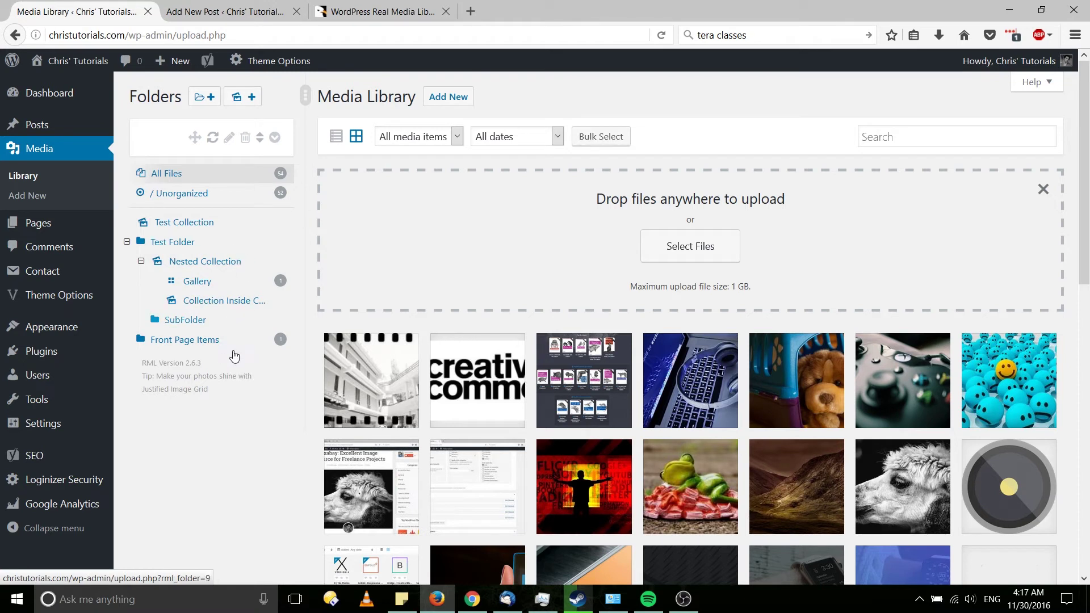
{"action": "left_click", "coordinate": [211, 340]}
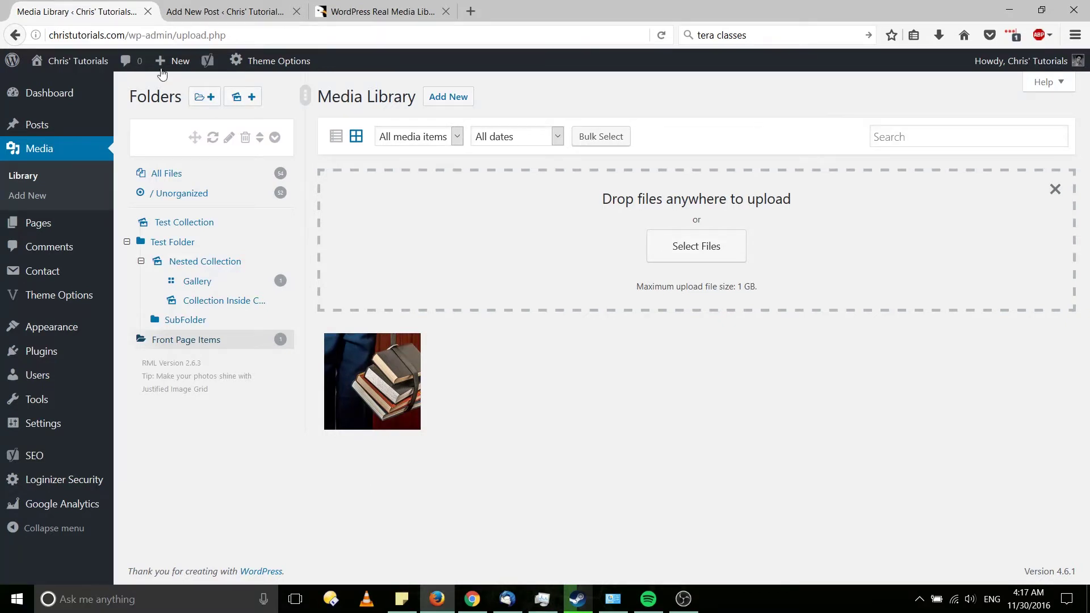
- Create a collection named 'Header Items' inside Front Page Items
{"action": "left_click", "coordinate": [234, 99]}
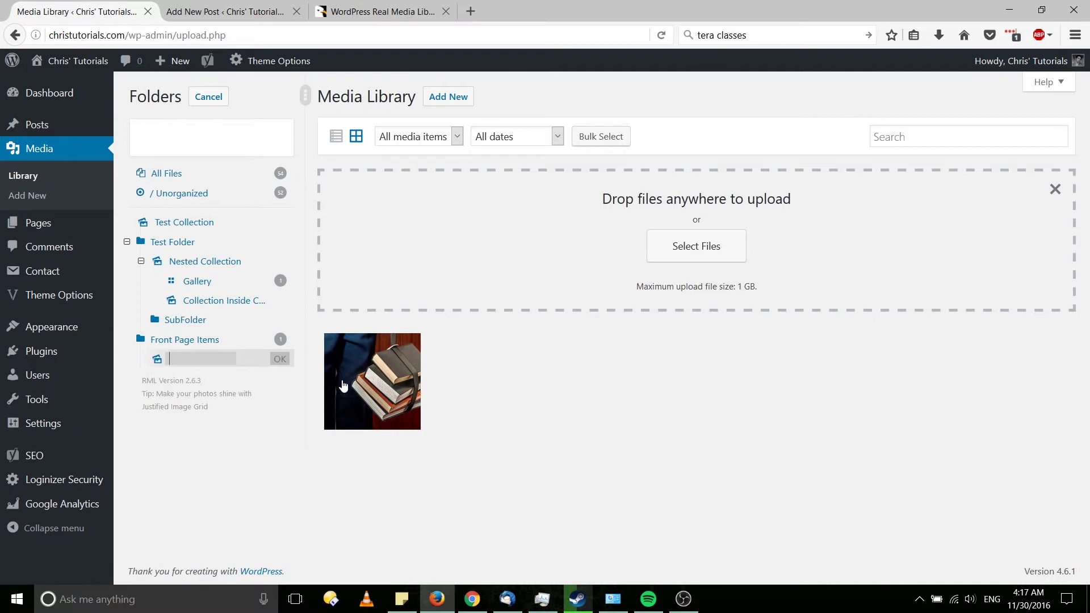
{"action": "type", "text": "Header Items"}
{"action": "left_click", "coordinate": [278, 357]}
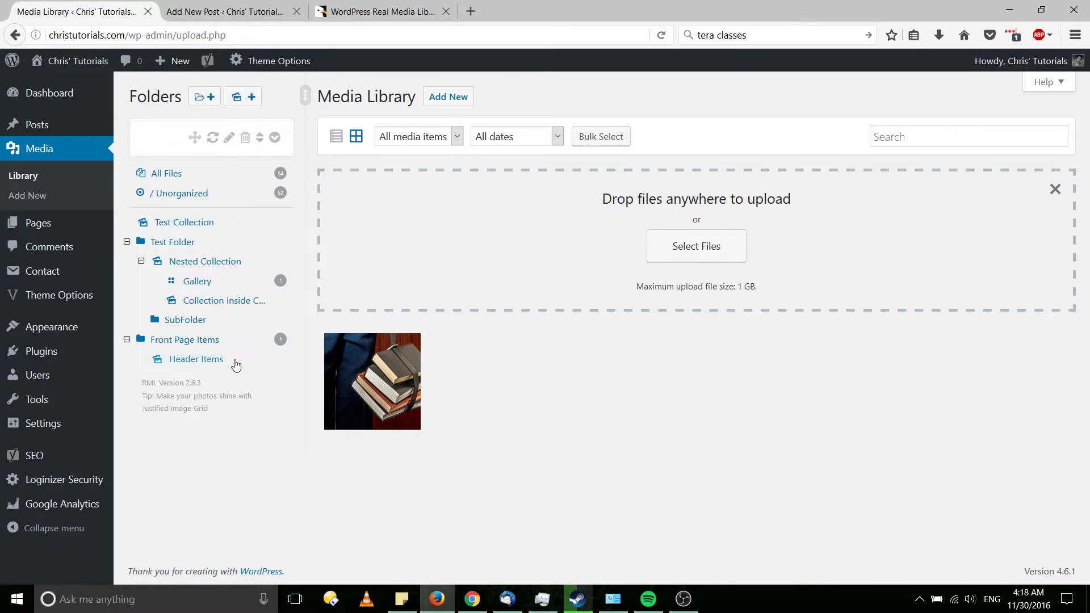
- Add a gallery named 'Group 1' inside the Header Items collection
{"action": "left_click", "coordinate": [229, 362]}
{"action": "left_click", "coordinate": [239, 97]}
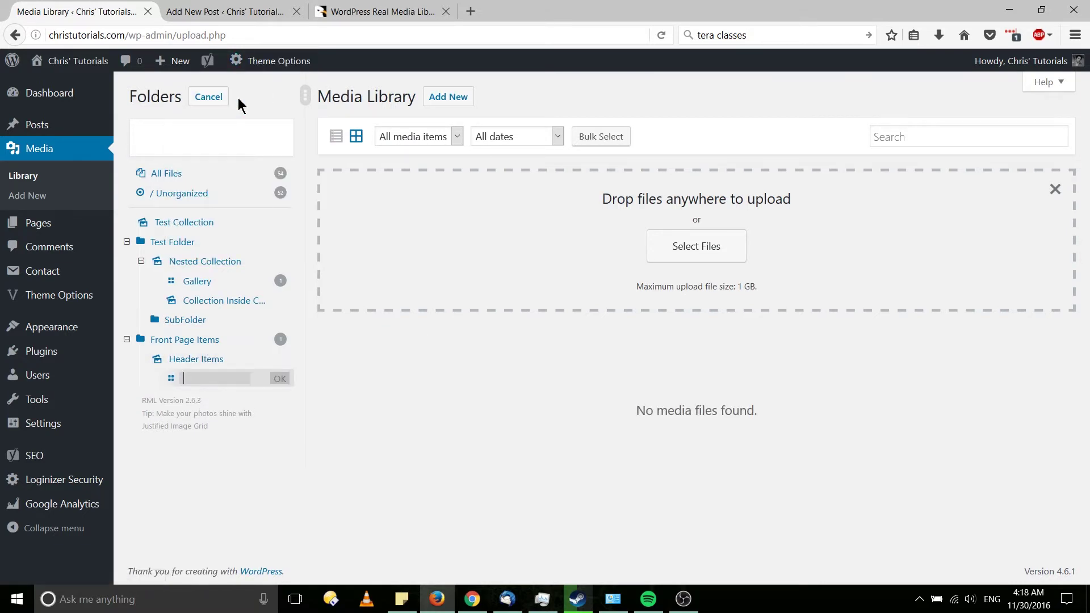
{"action": "type", "text": "Group 1"}
{"action": "left_click", "coordinate": [281, 378]}
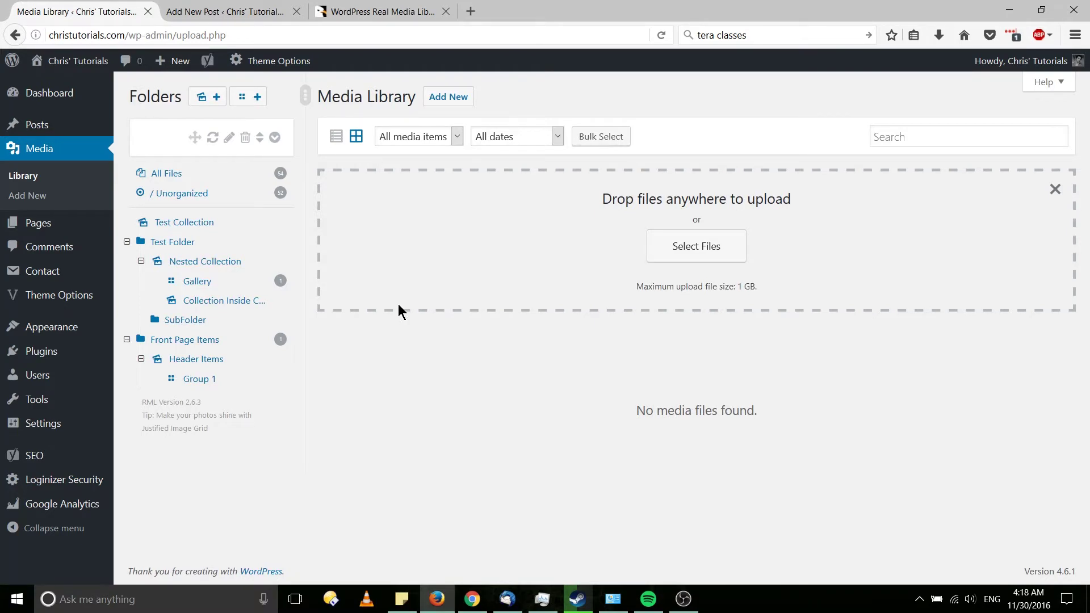
- Add the books, building and laptop images to Group 1, then switch to the Add New Post editor
{"action": "left_click", "coordinate": [187, 175]}
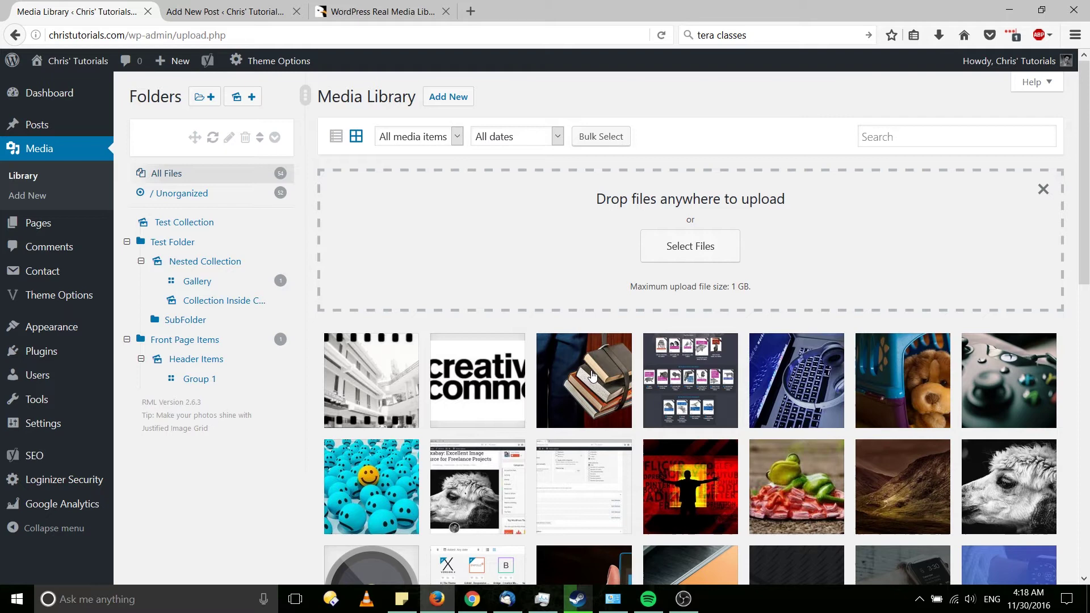
{"action": "left_click_drag", "start_coordinate": [590, 375], "coordinate": [228, 376]}
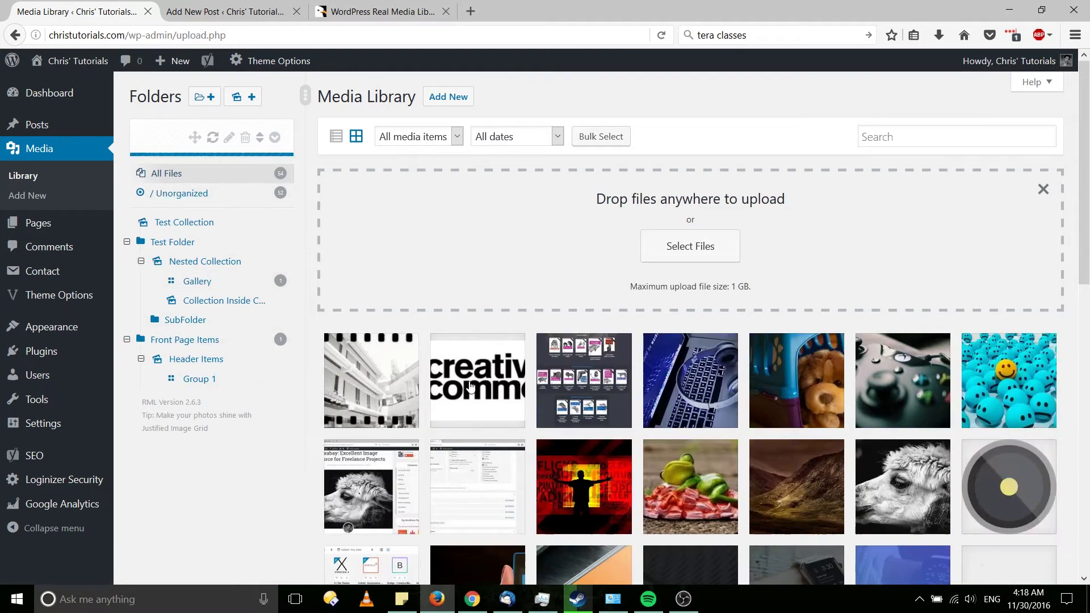
{"action": "left_click_drag", "start_coordinate": [468, 387], "coordinate": [199, 385]}
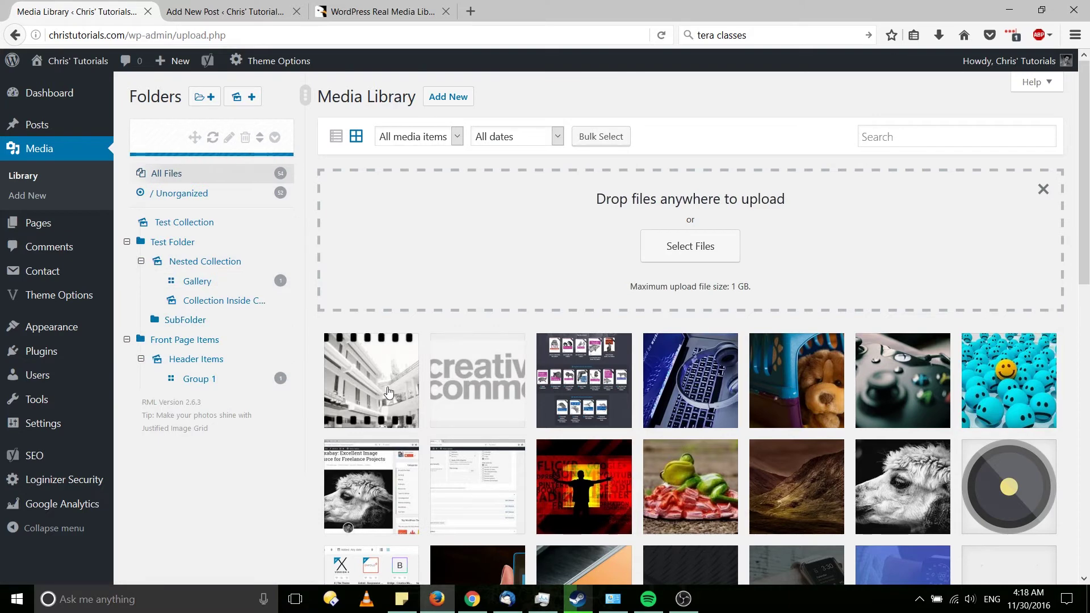
{"action": "left_click_drag", "start_coordinate": [374, 392], "coordinate": [266, 380]}
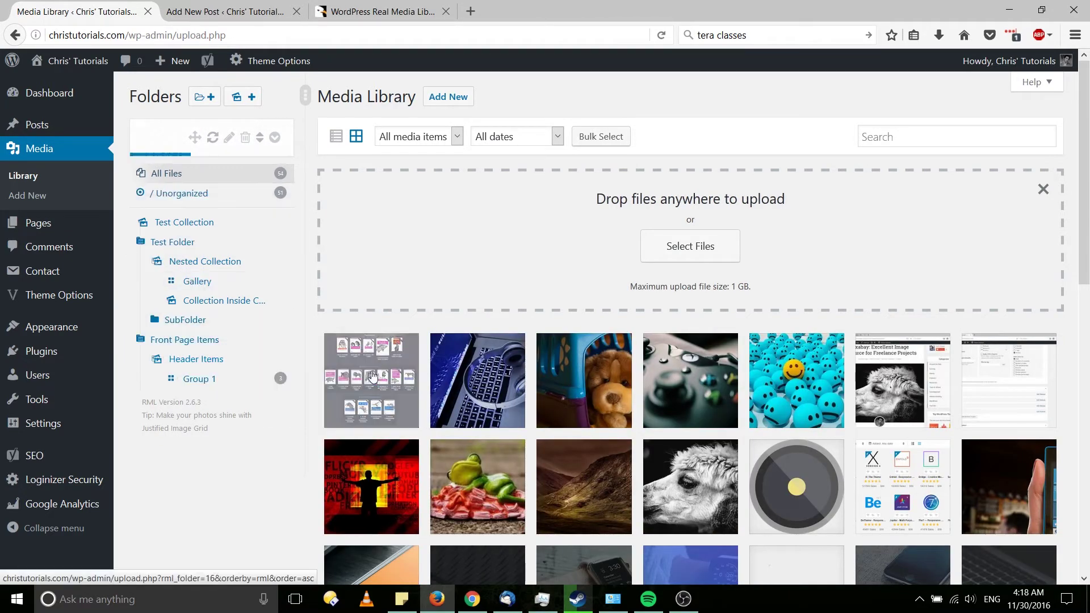
{"action": "left_click_drag", "start_coordinate": [397, 381], "coordinate": [274, 380]}
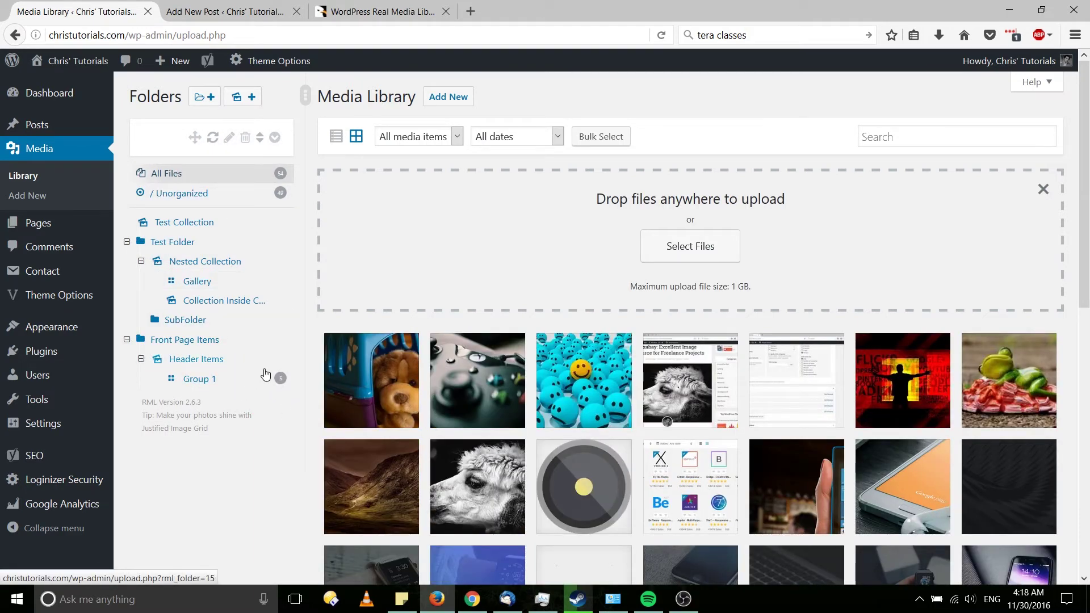
{"action": "key", "text": "ctrl+Tab"}
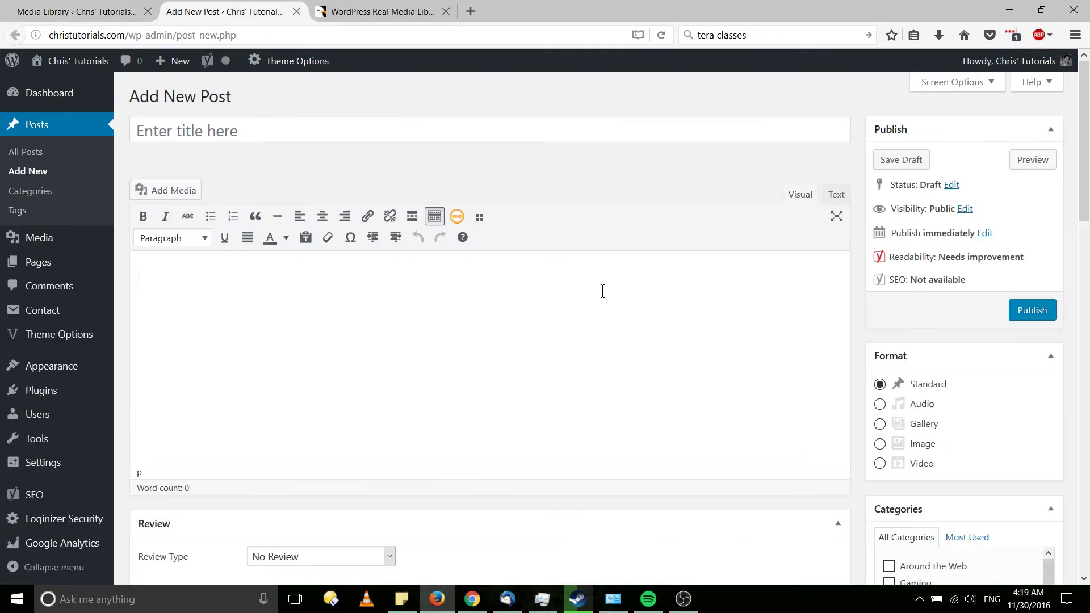
- Insert a Group 1 folder gallery with random order, Thumbnail size and Attachment File links
{"action": "left_click", "coordinate": [481, 218]}
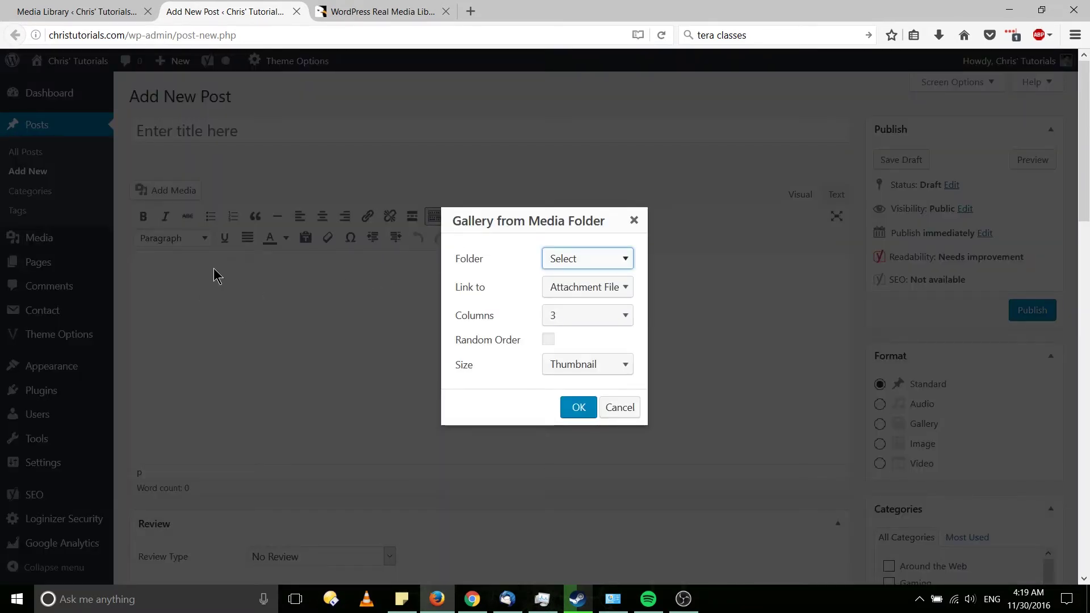
{"action": "left_click", "coordinate": [562, 260]}
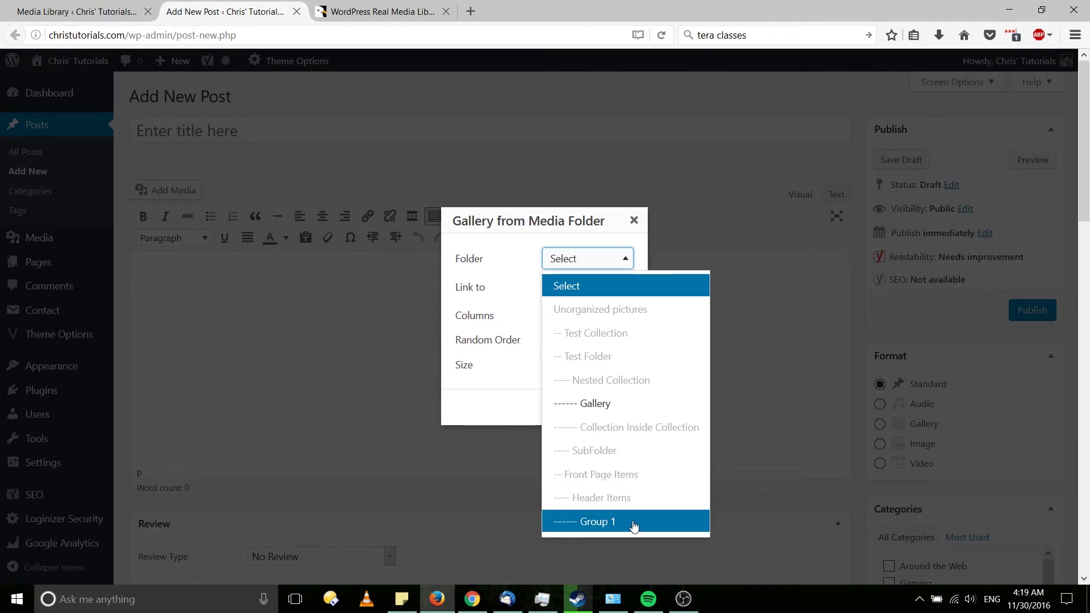
{"action": "left_click", "coordinate": [634, 522]}
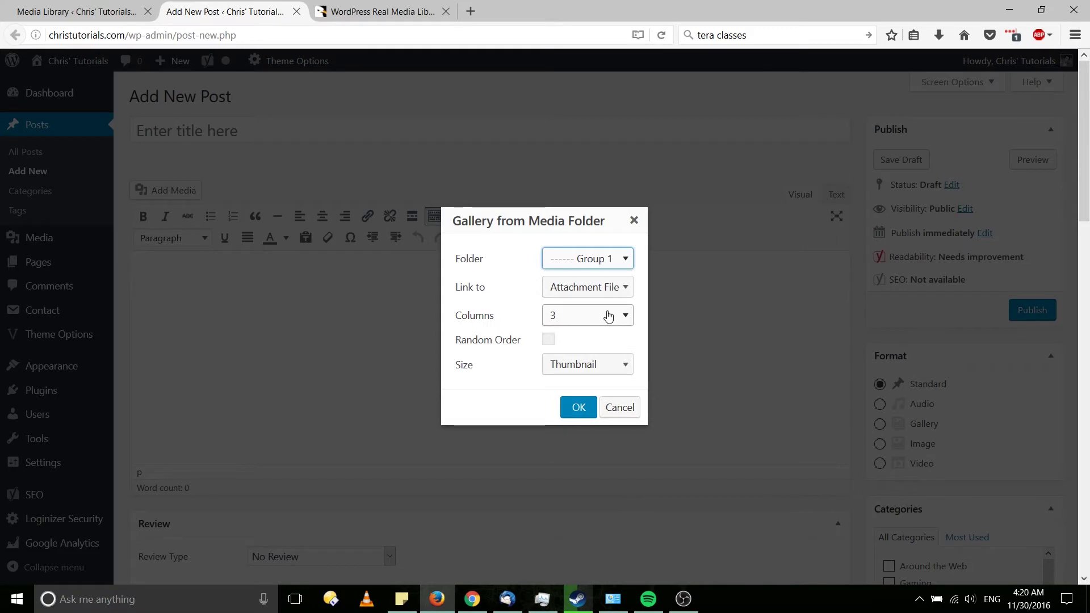
{"action": "left_click", "coordinate": [547, 339]}
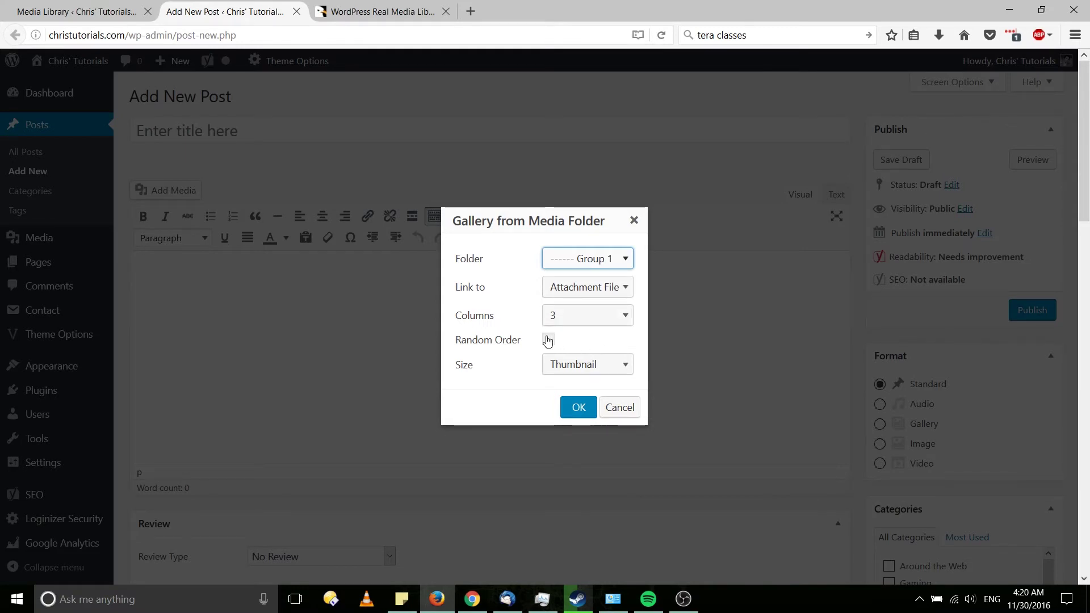
{"action": "left_click", "coordinate": [573, 372]}
{"action": "left_click", "coordinate": [607, 367]}
{"action": "left_click", "coordinate": [623, 288]}
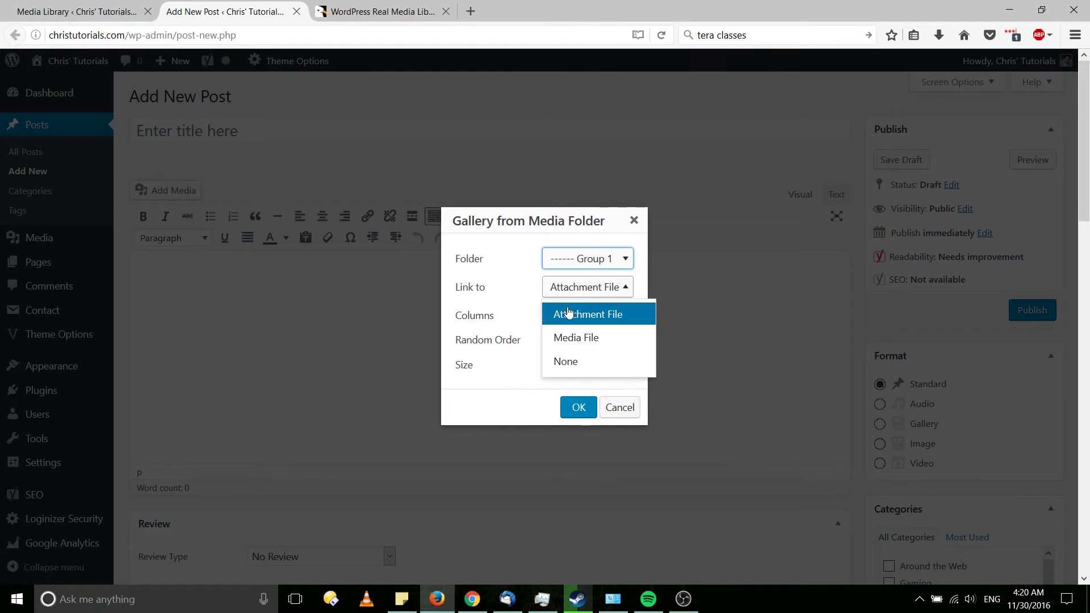
{"action": "left_click", "coordinate": [622, 313]}
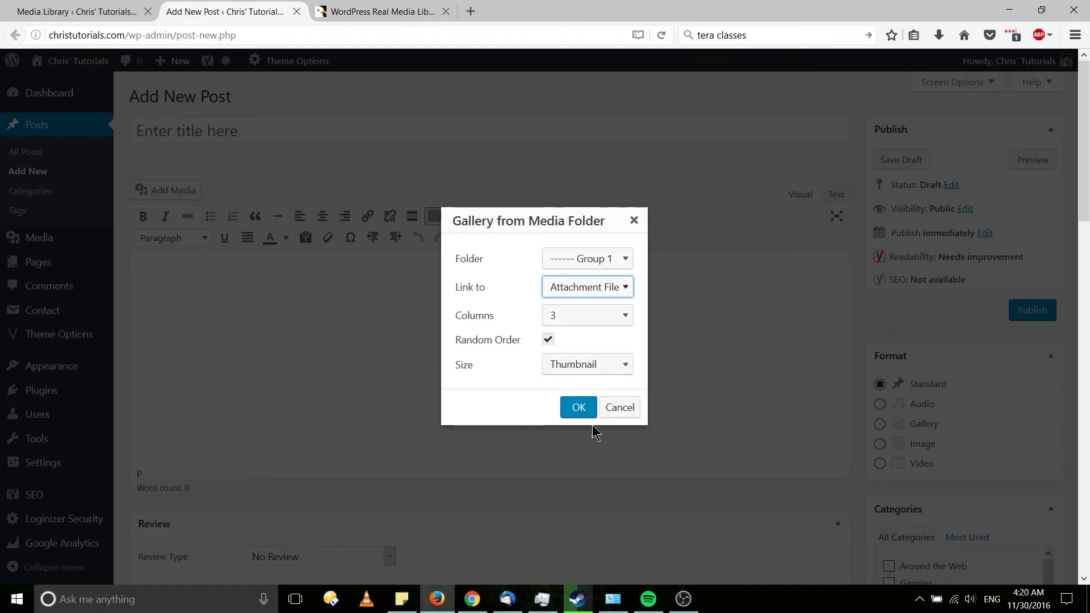
{"action": "left_click", "coordinate": [584, 408]}
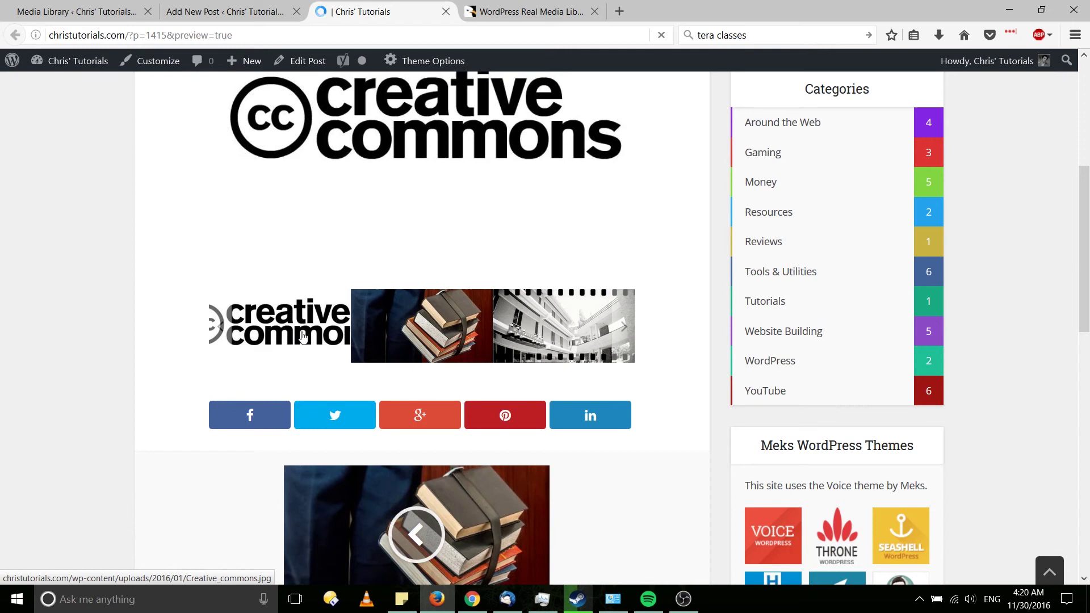
- Advance the preview's gallery carousel three images and make the Creative Commons image the main picture
{"action": "left_click", "coordinate": [627, 334]}
{"action": "left_click", "coordinate": [623, 327]}
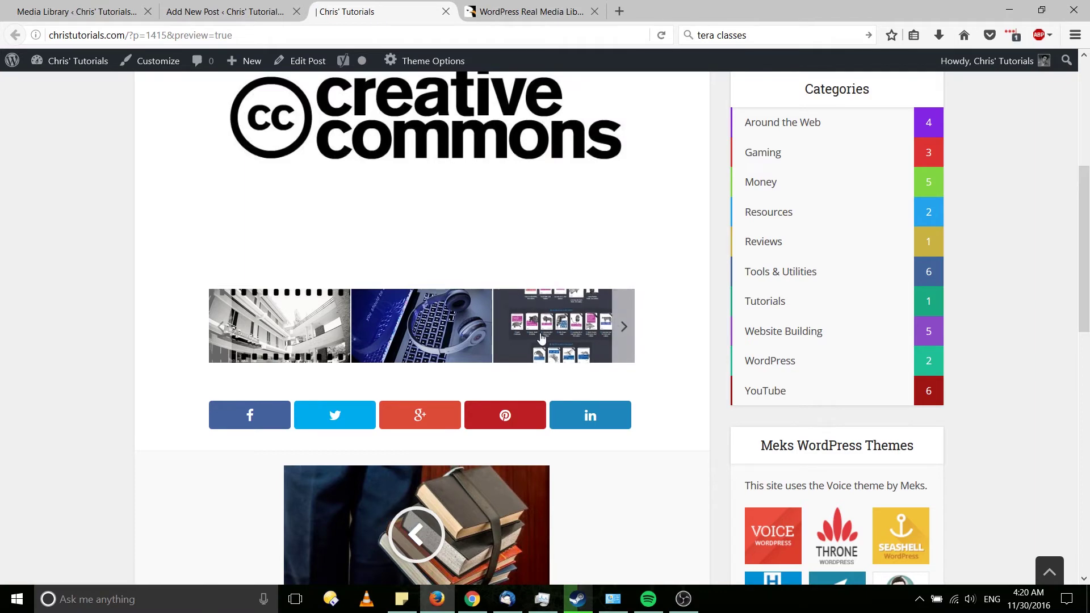
{"action": "left_click", "coordinate": [625, 329]}
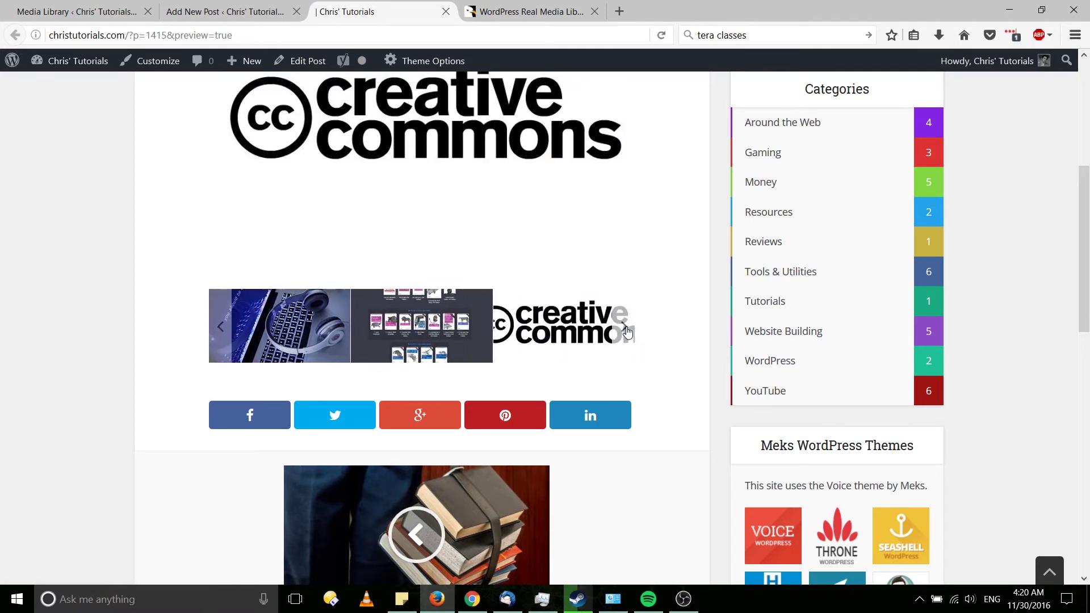
{"action": "scroll", "coordinate": [522, 402], "scroll_direction": "up", "scroll_amount": 2}
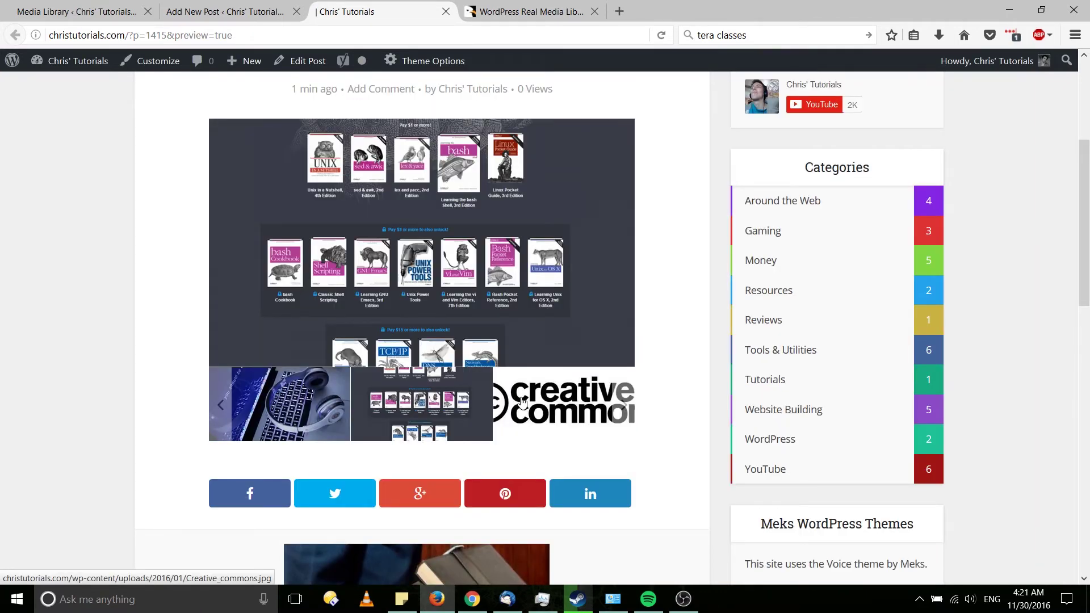
{"action": "left_click", "coordinate": [564, 426]}
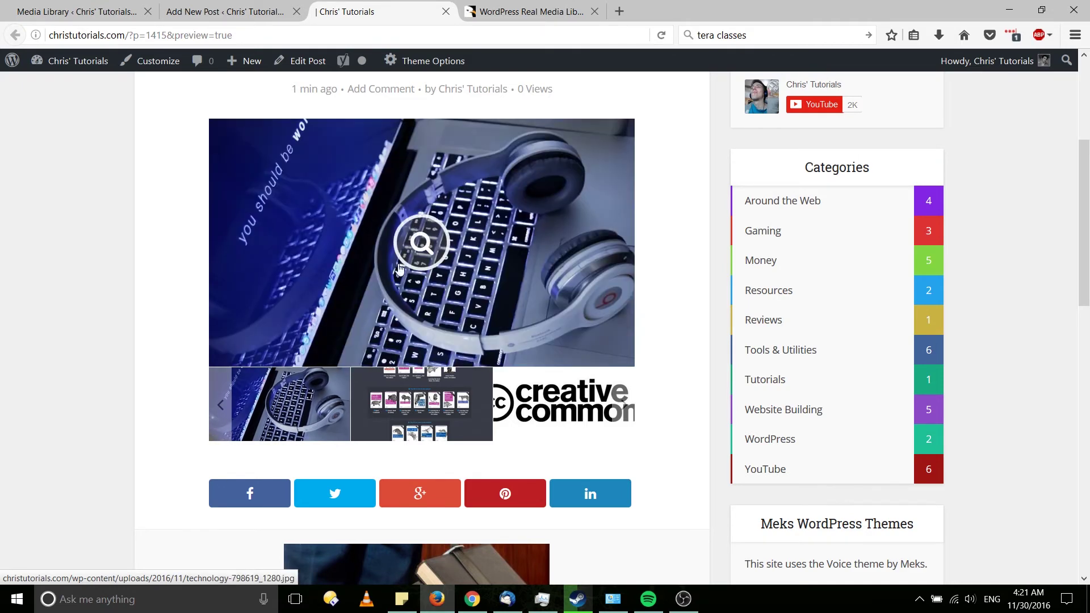
- Open the main image in the lightbox, step through the gallery images, and return to the Media Library
{"action": "left_click", "coordinate": [422, 244]}
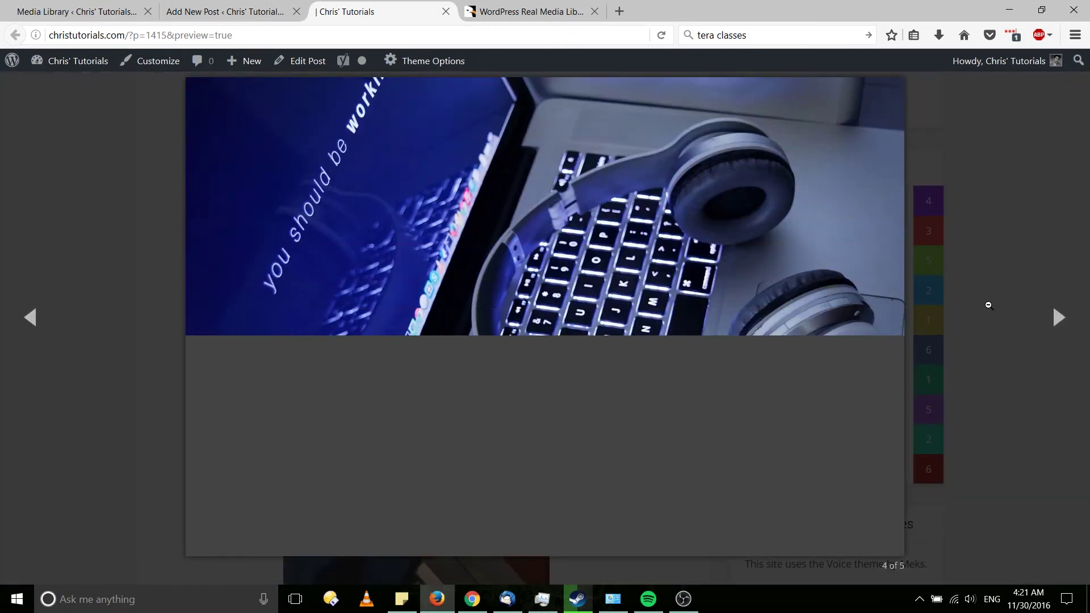
{"action": "left_click", "coordinate": [1055, 319]}
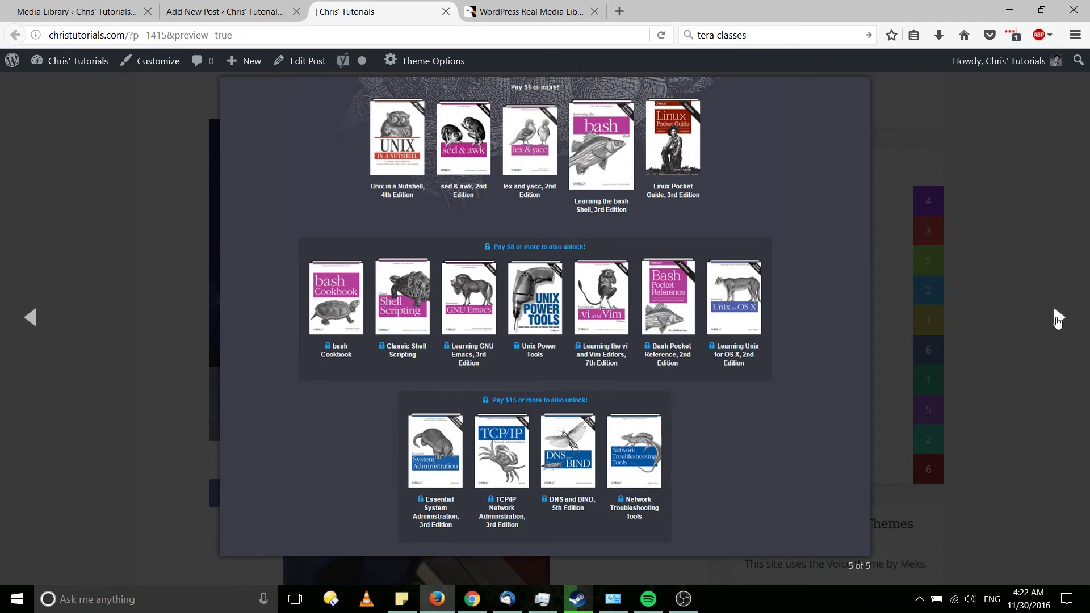
{"action": "left_click", "coordinate": [1056, 319]}
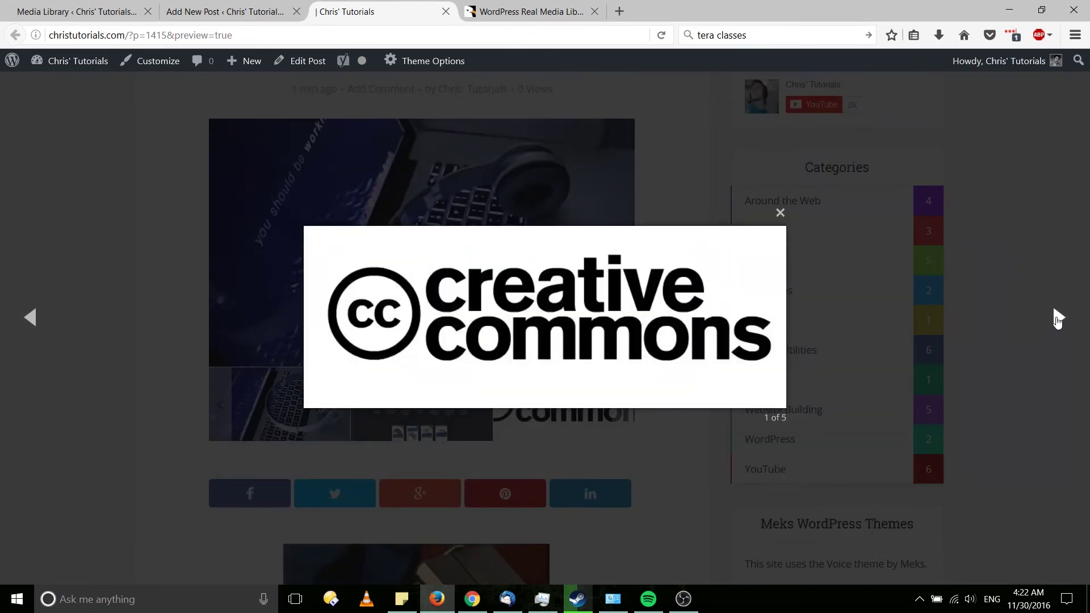
{"action": "left_click", "coordinate": [1056, 318]}
{"action": "key", "text": "ctrl+1"}
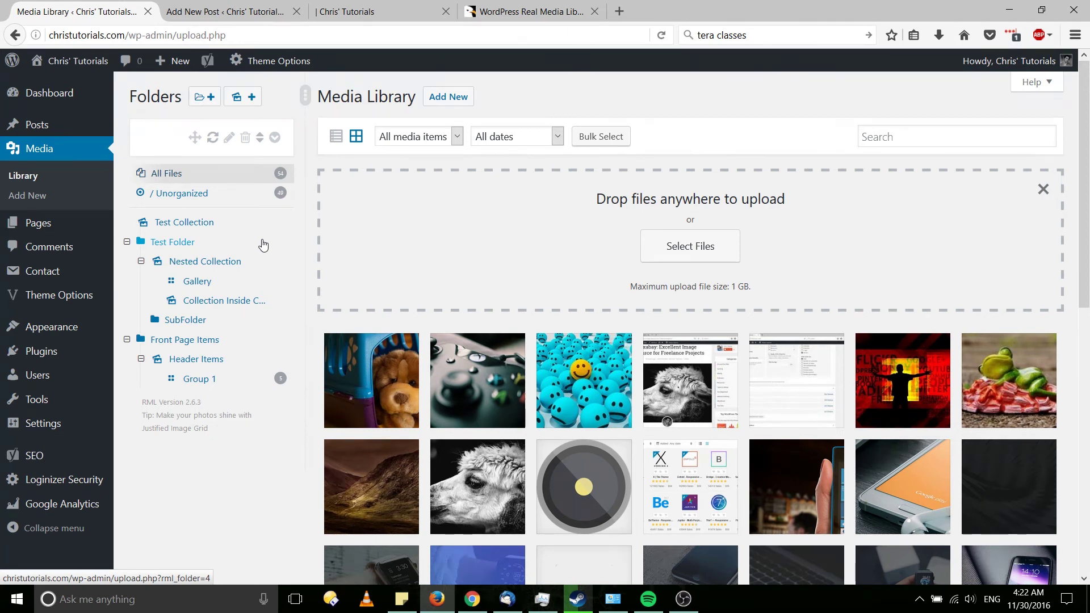
{"action": "key", "text": "ctrl+3"}
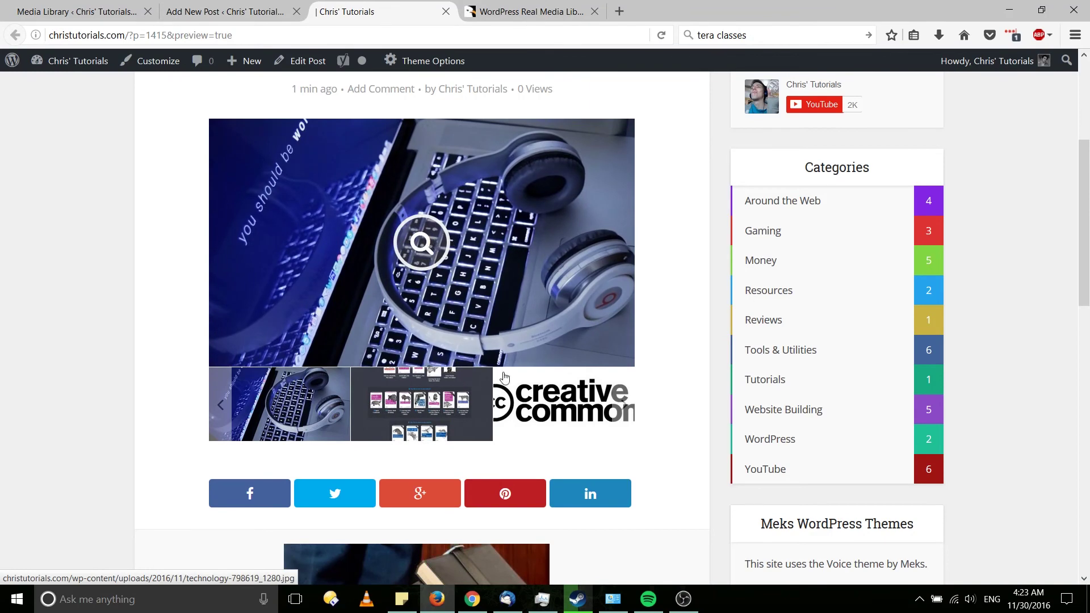
{"action": "left_click", "coordinate": [438, 236]}
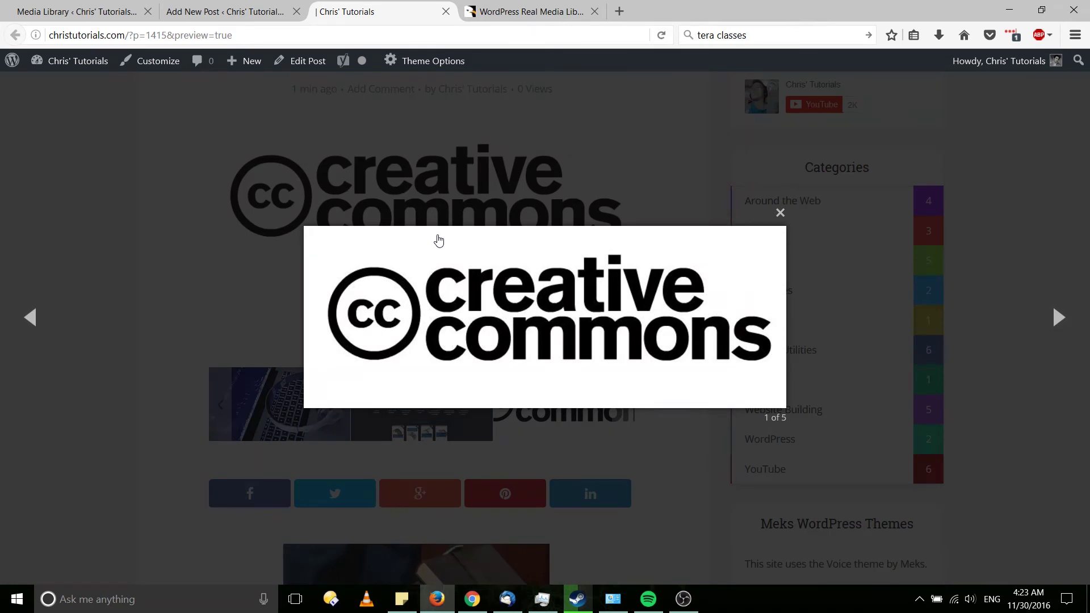
{"action": "key", "text": "ctrl+1"}
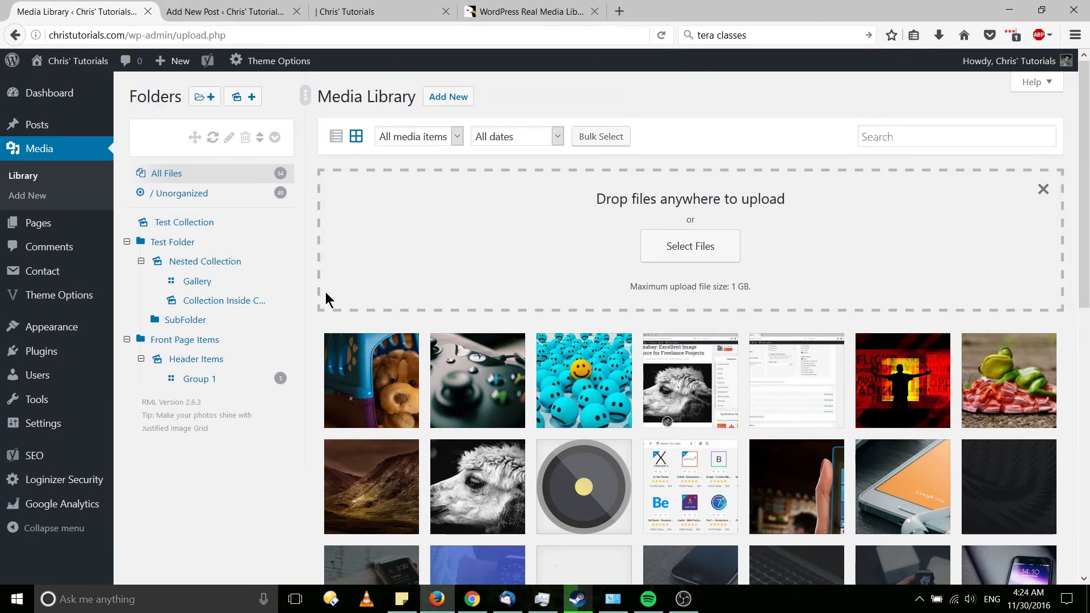
{"action": "left_click", "coordinate": [244, 6]}
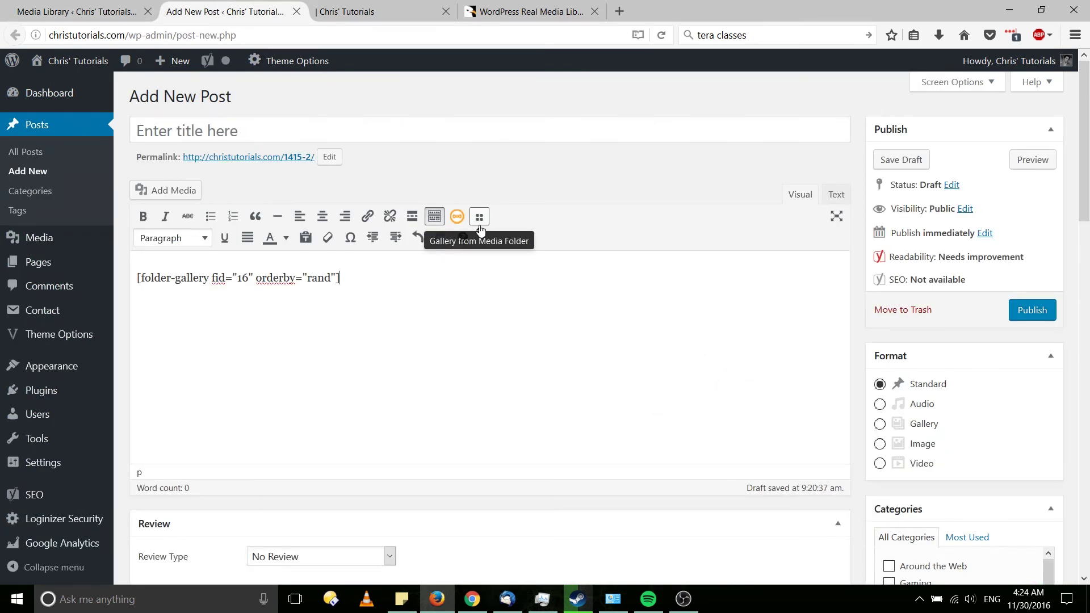
{"action": "key", "text": "ctrl+Tab"}
{"action": "key", "text": "ctrl+Tab"}
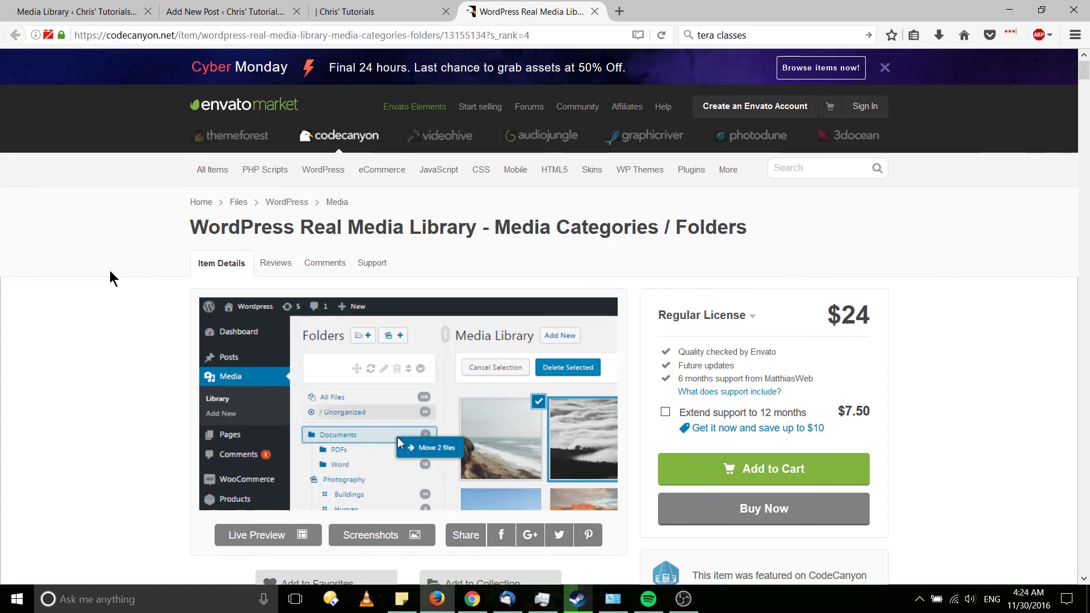
{"action": "left_click", "coordinate": [116, 11]}
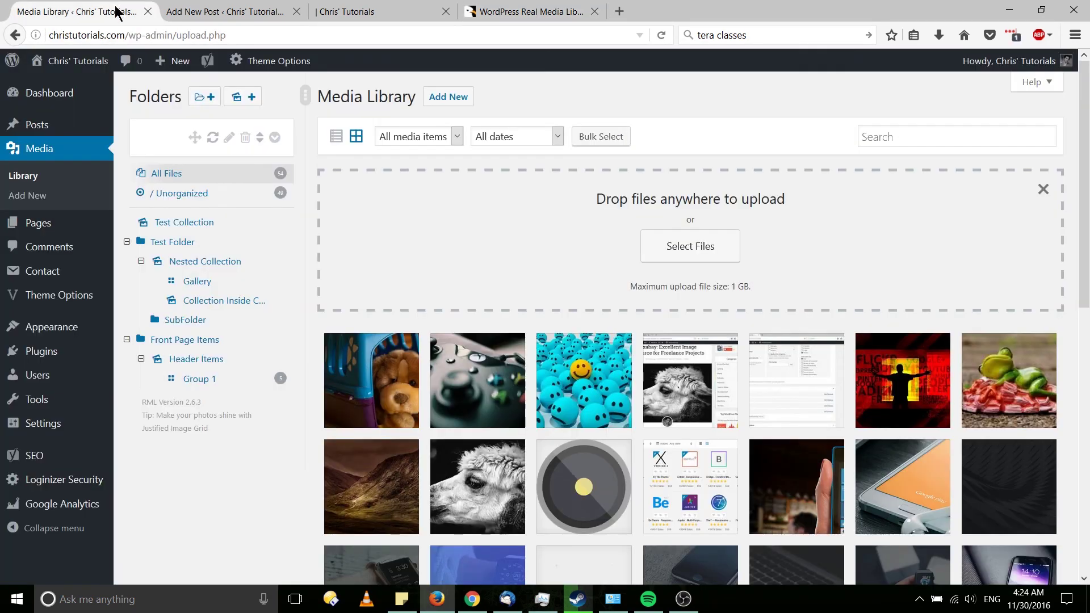